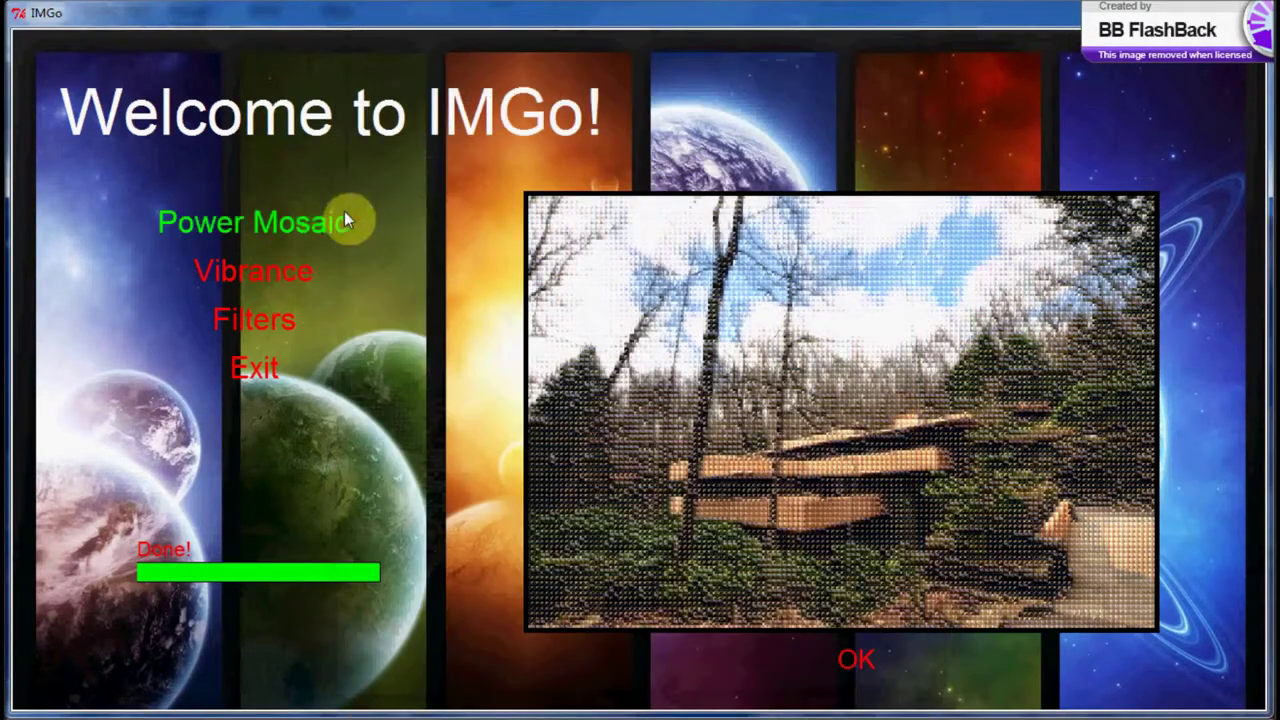
# Step: Create a Power Mosaic with TargetH.JPG as the target and all six DSC photos as tiles
pyautogui.click(795, 592)
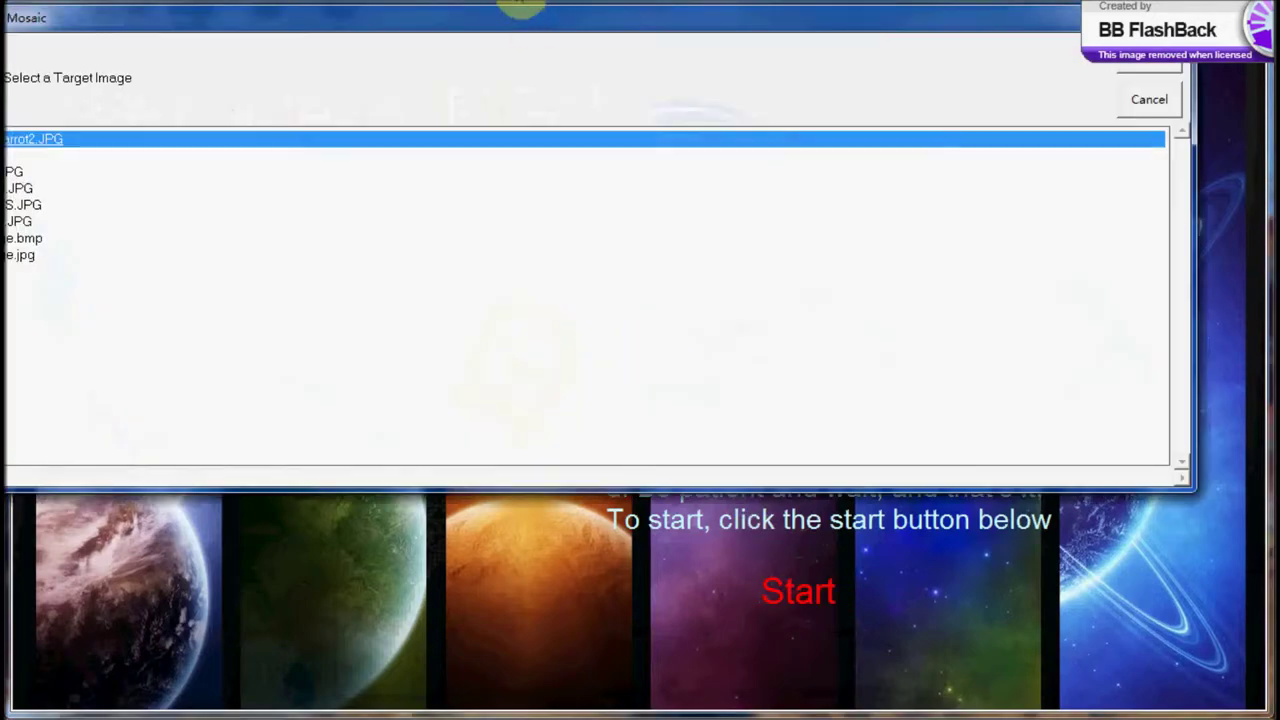
pyautogui.moveTo(500, 23); pyautogui.dragTo(600, 114)
pyautogui.click(95, 280)
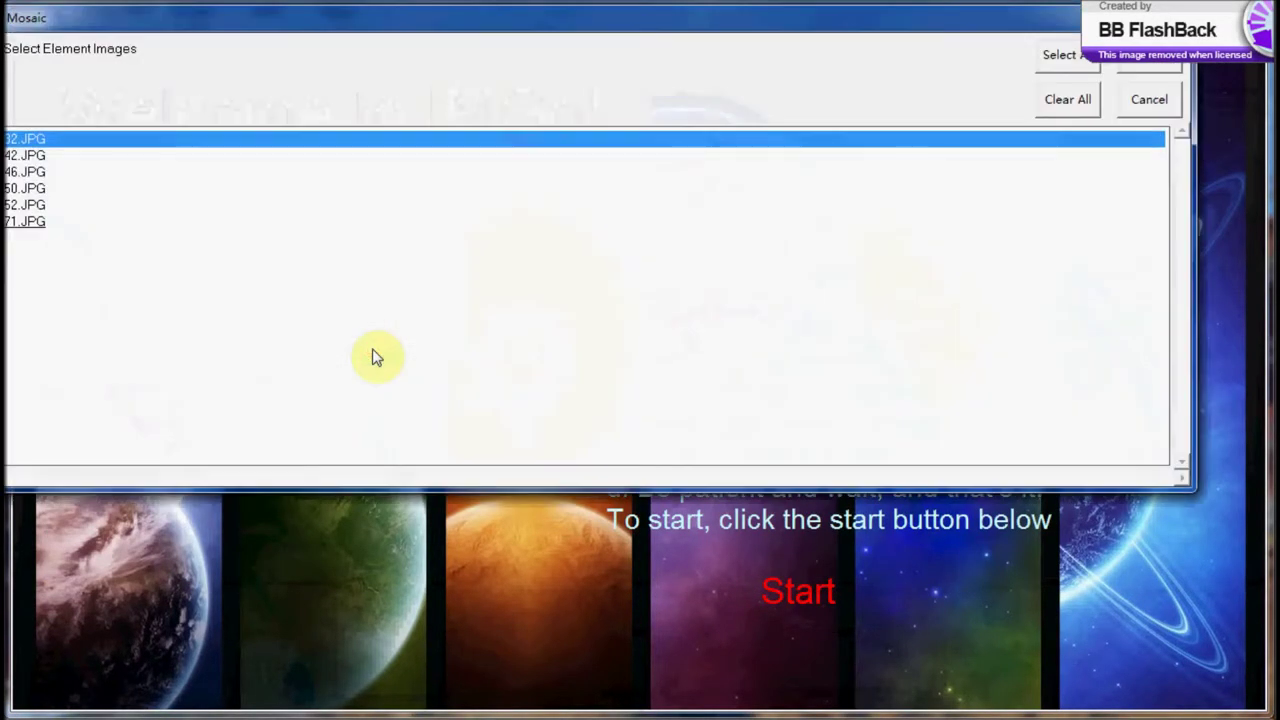
pyautogui.moveTo(371, 20); pyautogui.dragTo(432, 84)
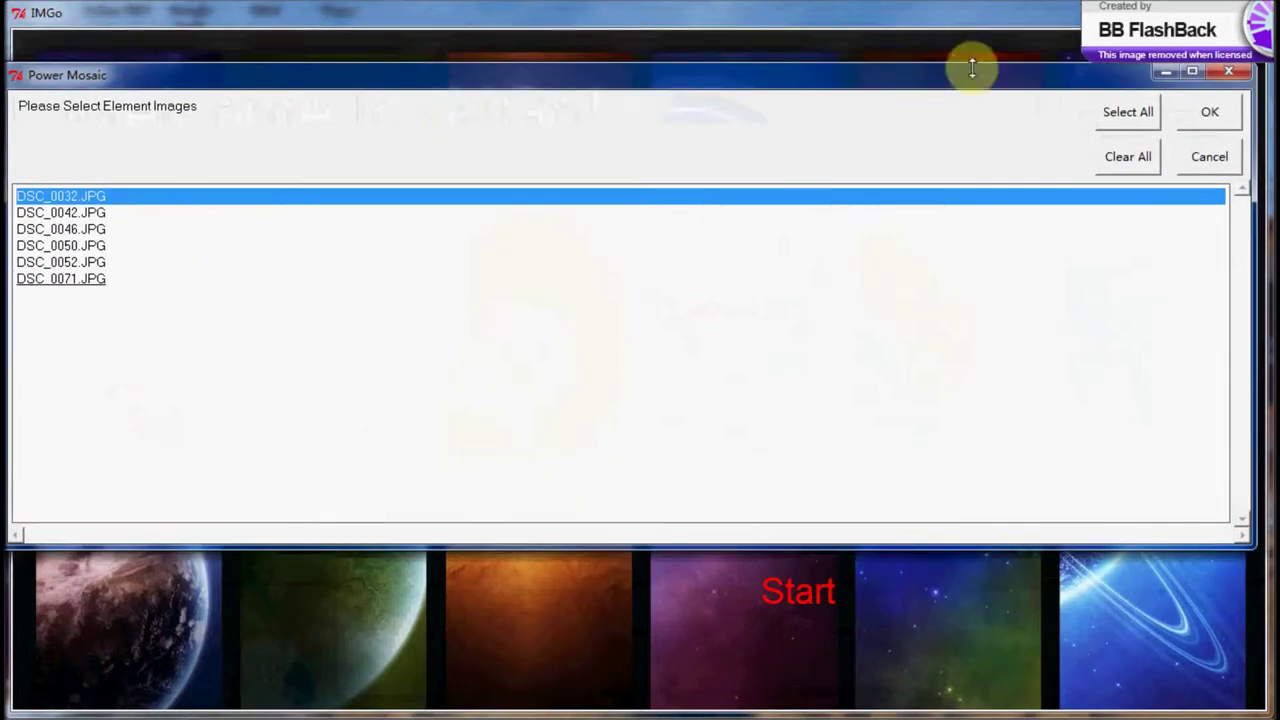
pyautogui.click(1135, 113)
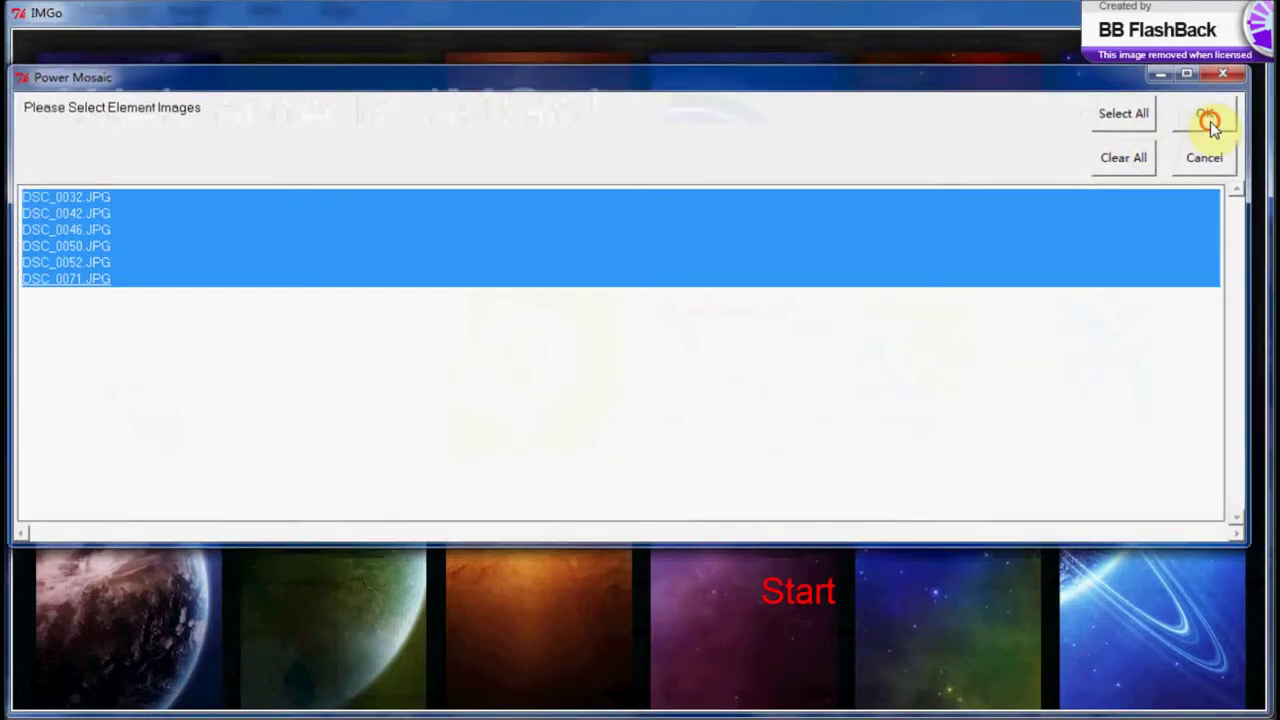
pyautogui.click(1208, 120)
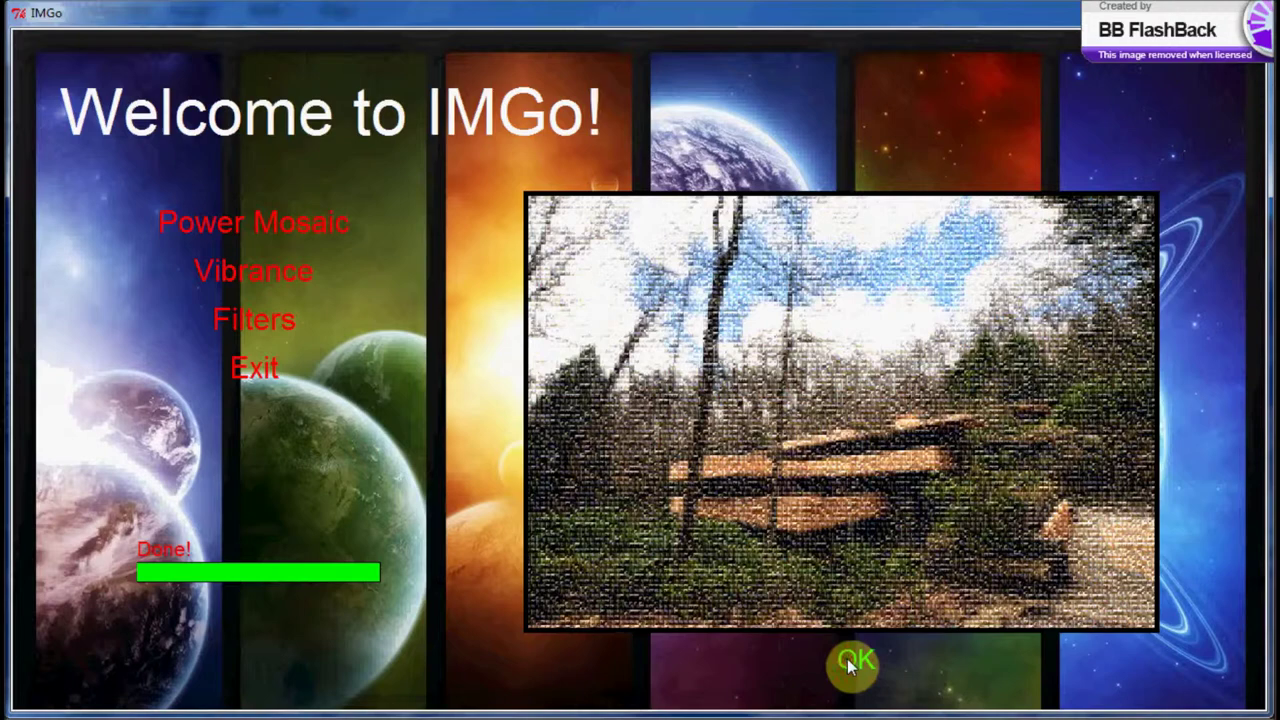
# Step: Open the mosaic tmphvjnus.BMP in Picture Manager, zoom into its tiles, then show TargetHS.JPG
pyautogui.click(848, 665)
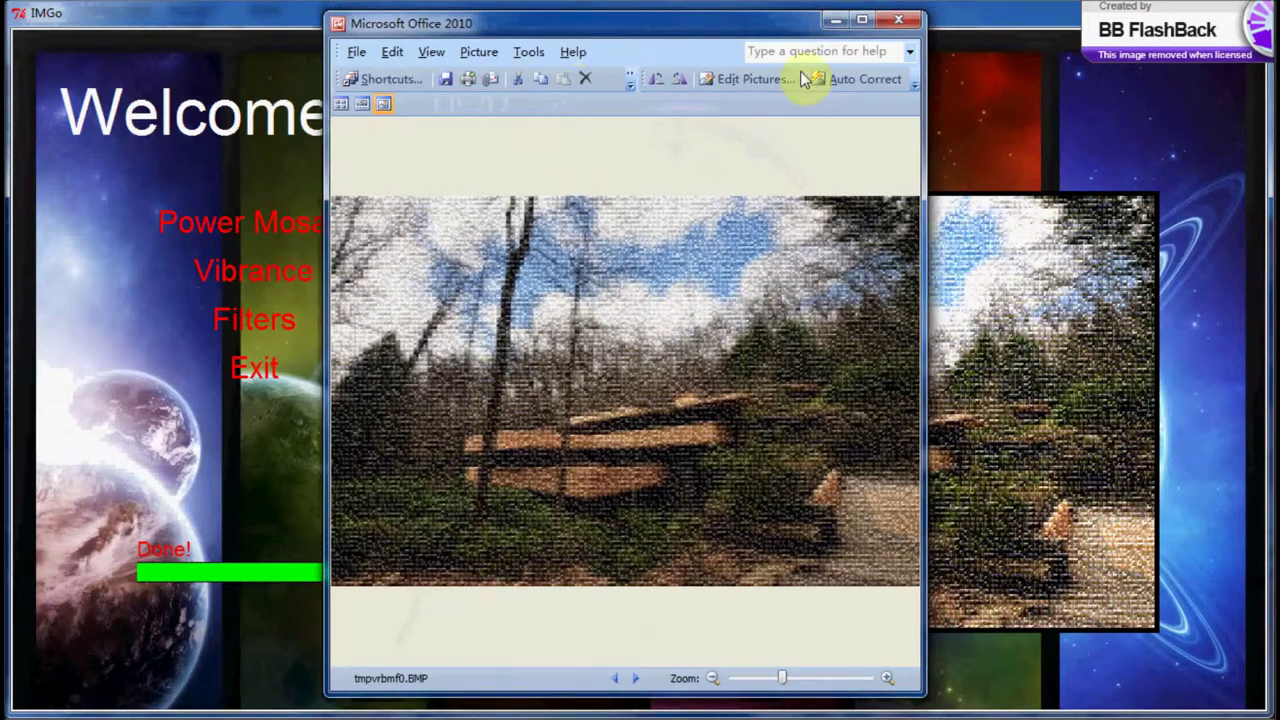
pyautogui.click(900, 21)
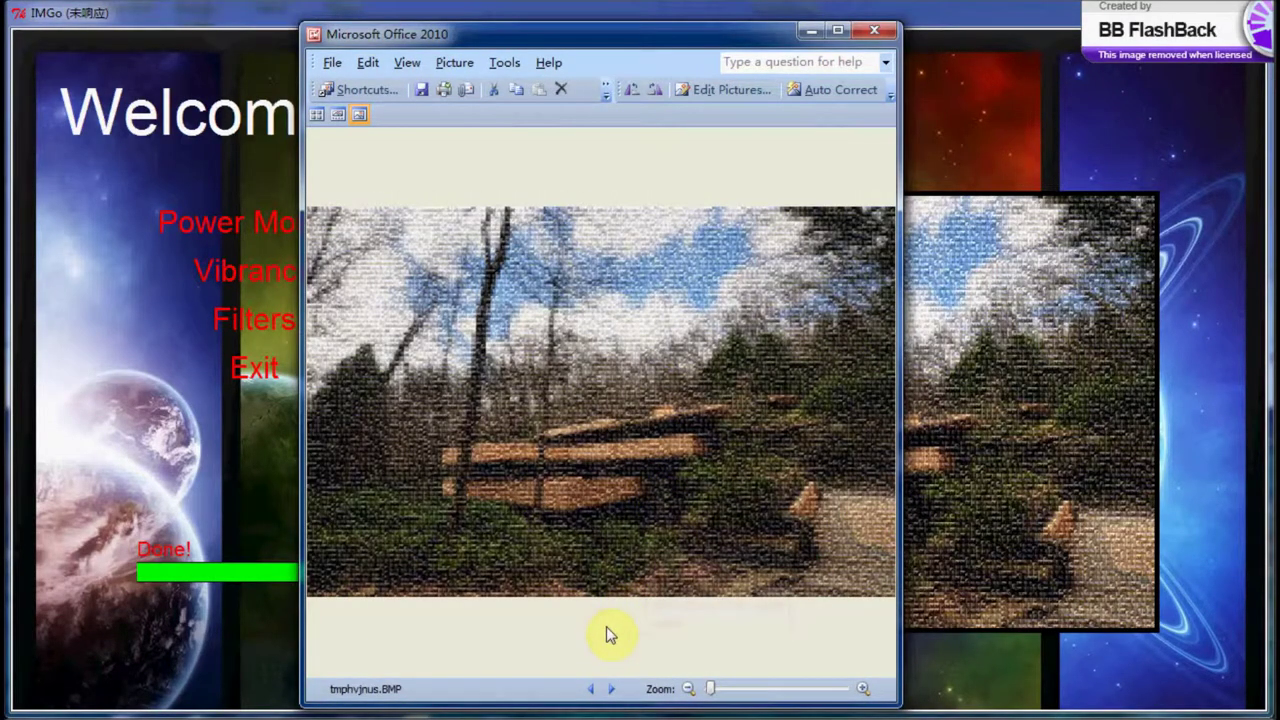
pyautogui.moveTo(712, 688); pyautogui.dragTo(809, 688)
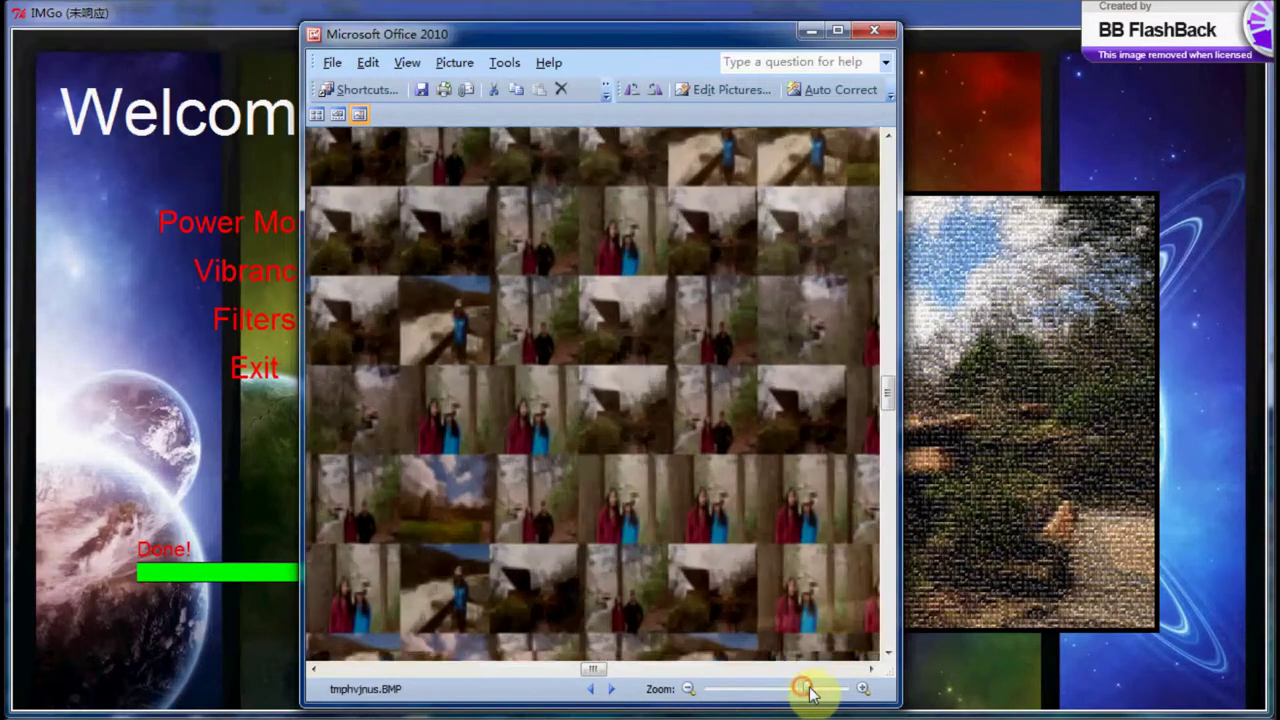
pyautogui.moveTo(698, 580); pyautogui.dragTo(606, 269)
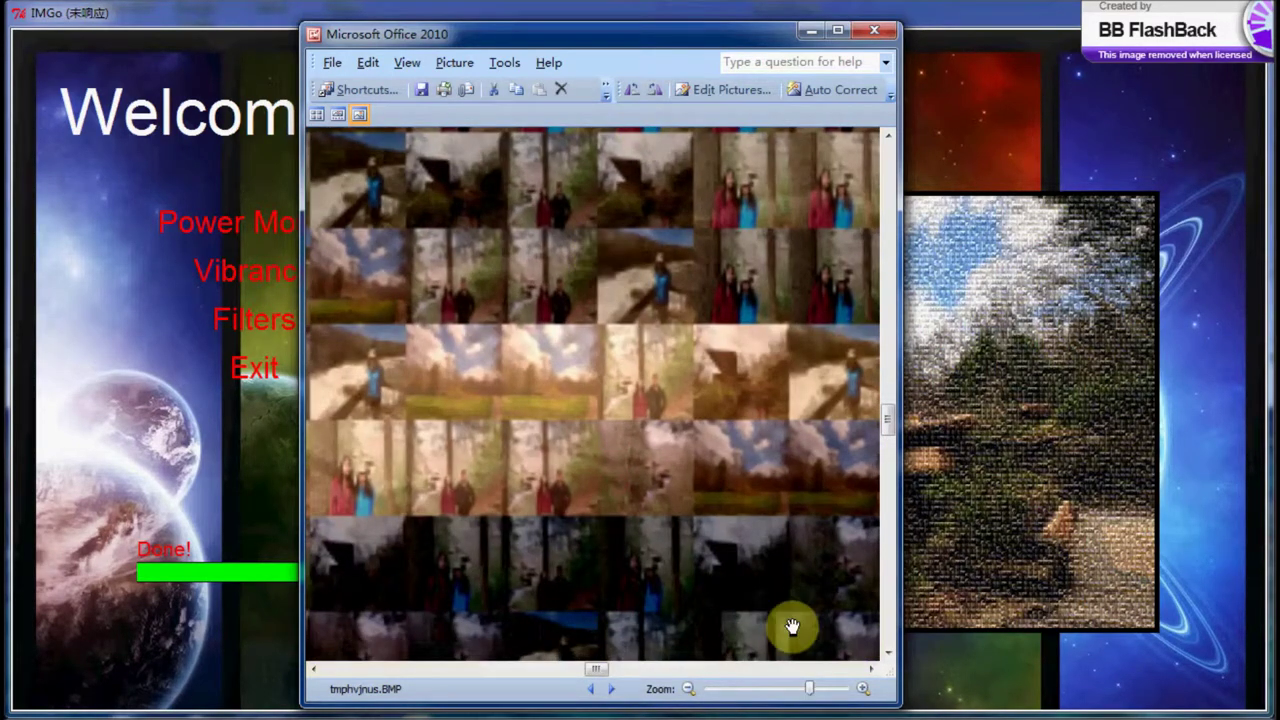
pyautogui.moveTo(816, 690); pyautogui.dragTo(711, 694)
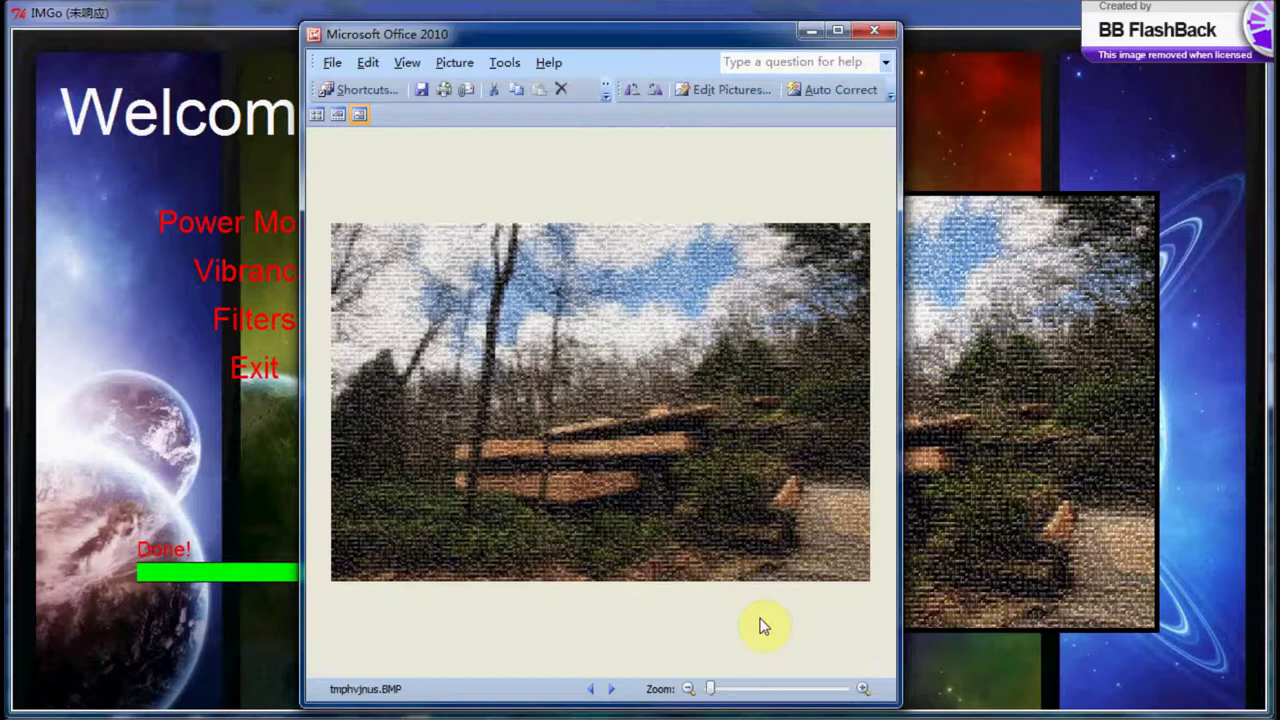
pyautogui.click(1104, 714)
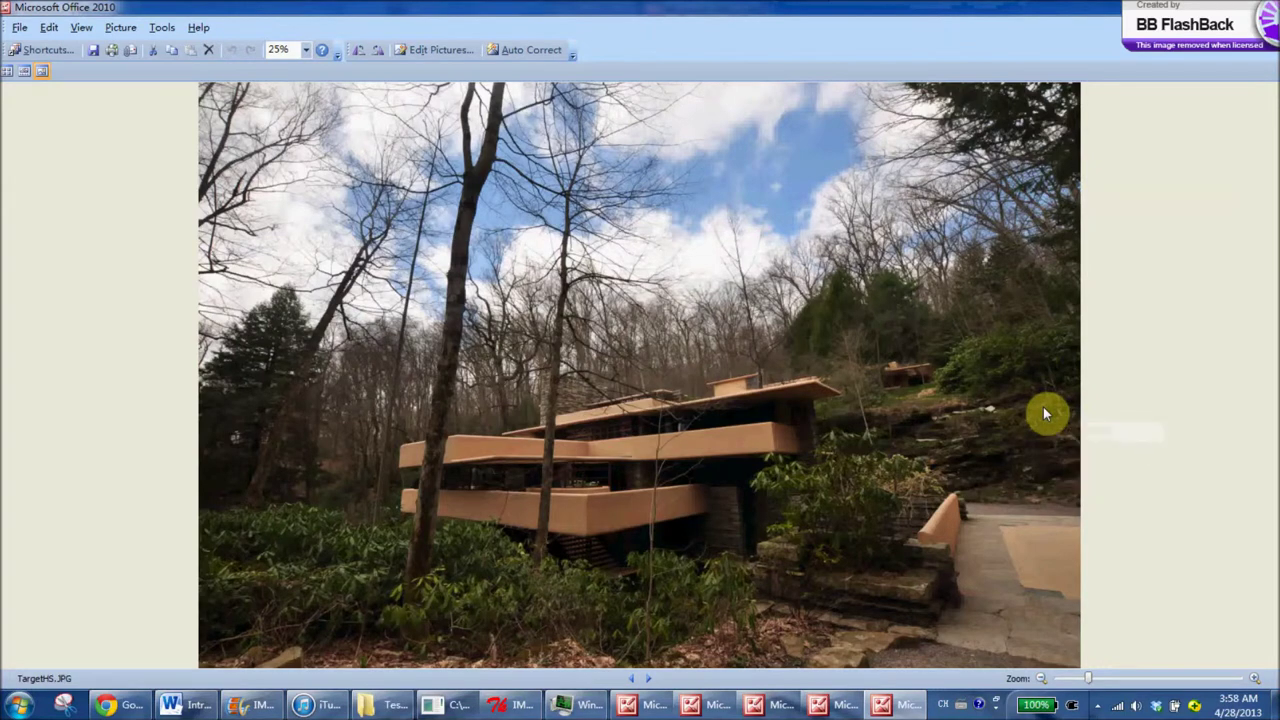
# Step: Restore the demo(BM).bmp and demo(random).bmp windows side by side
pyautogui.moveTo(1043, 407)
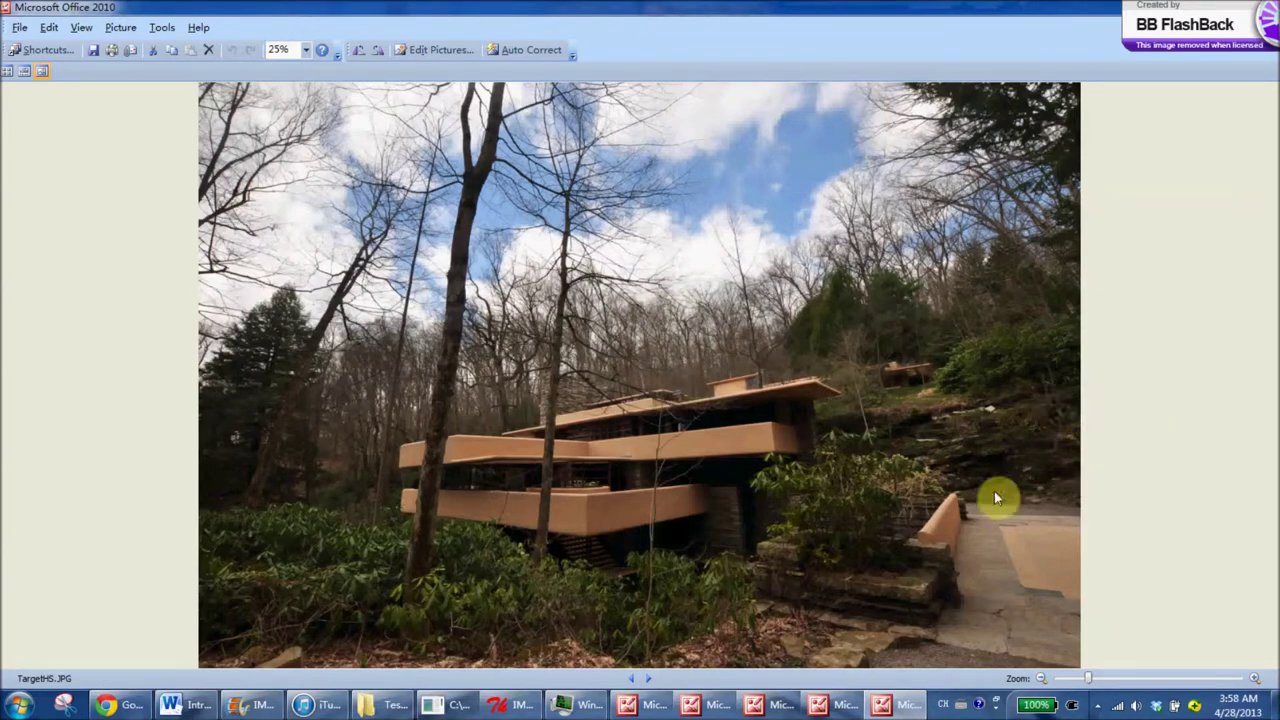
pyautogui.click(642, 705)
pyautogui.click(705, 705)
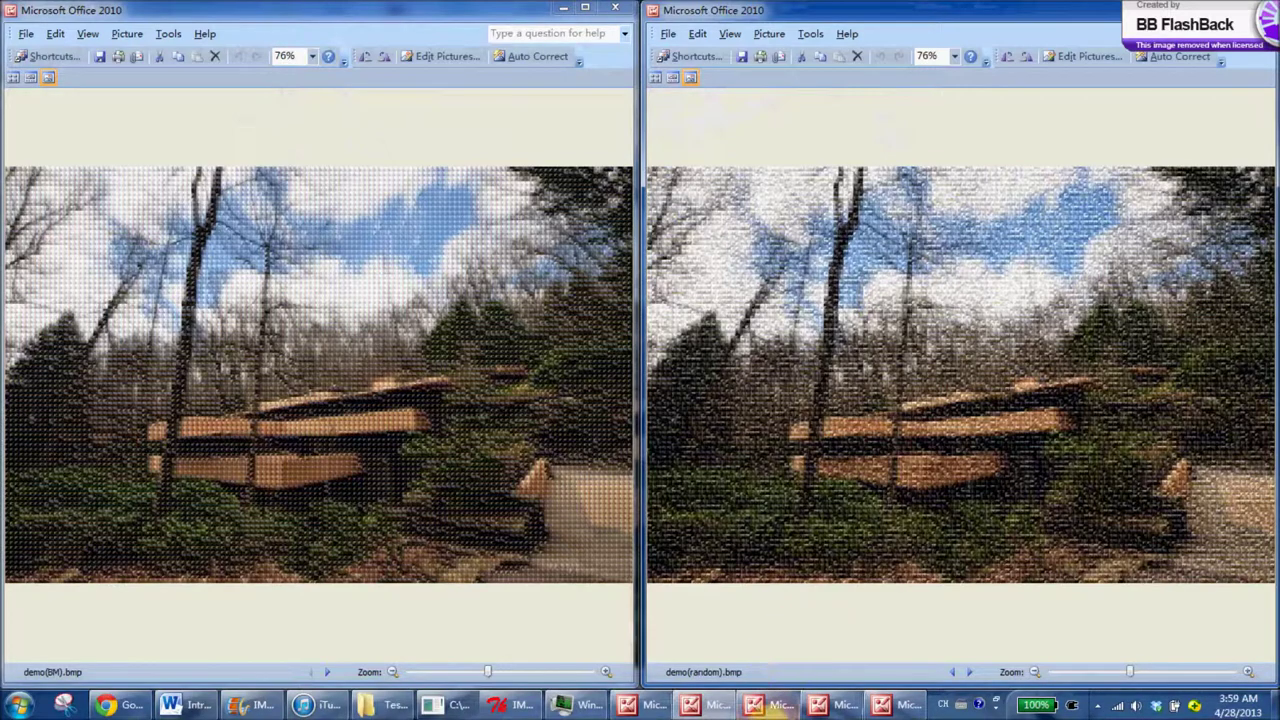
# Step: Show Presentation(BM).bmp and presentation(Random).bmp, zooming the random mosaic to 113% and panning both
pyautogui.click(806, 706)
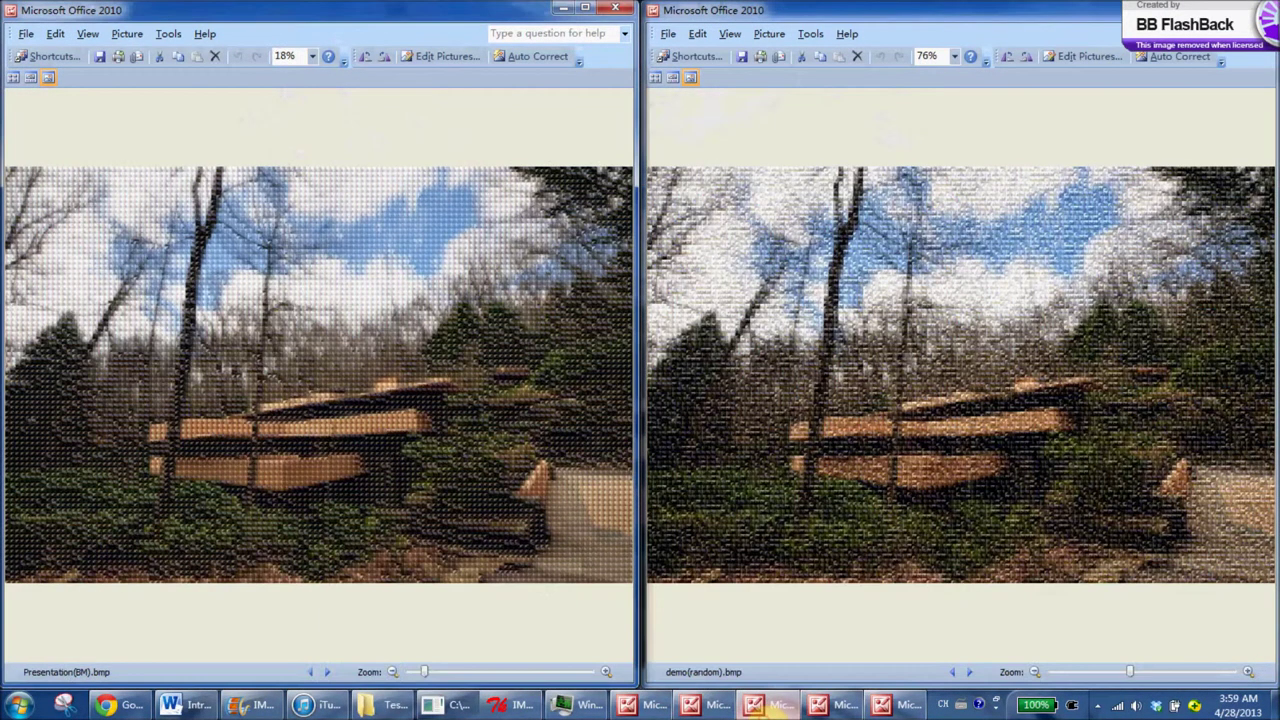
pyautogui.click(822, 707)
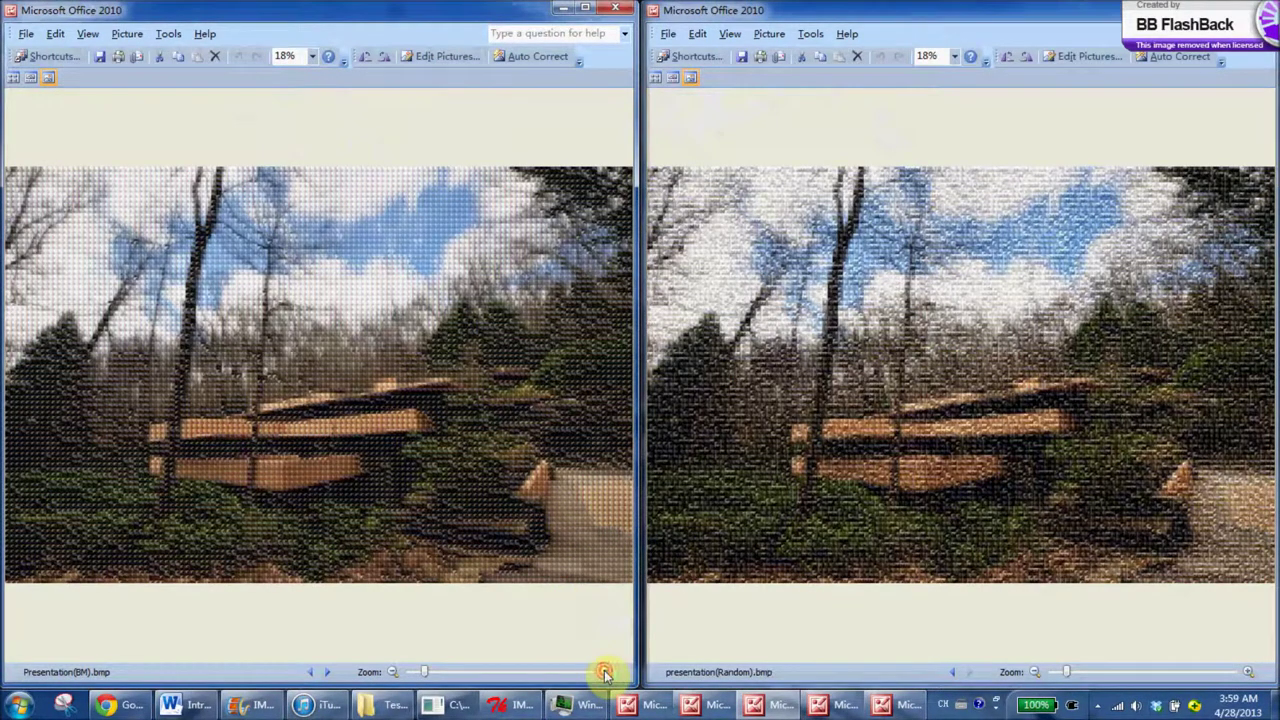
pyautogui.moveTo(423, 673); pyautogui.dragTo(501, 674)
pyautogui.moveTo(1066, 674); pyautogui.dragTo(1150, 675)
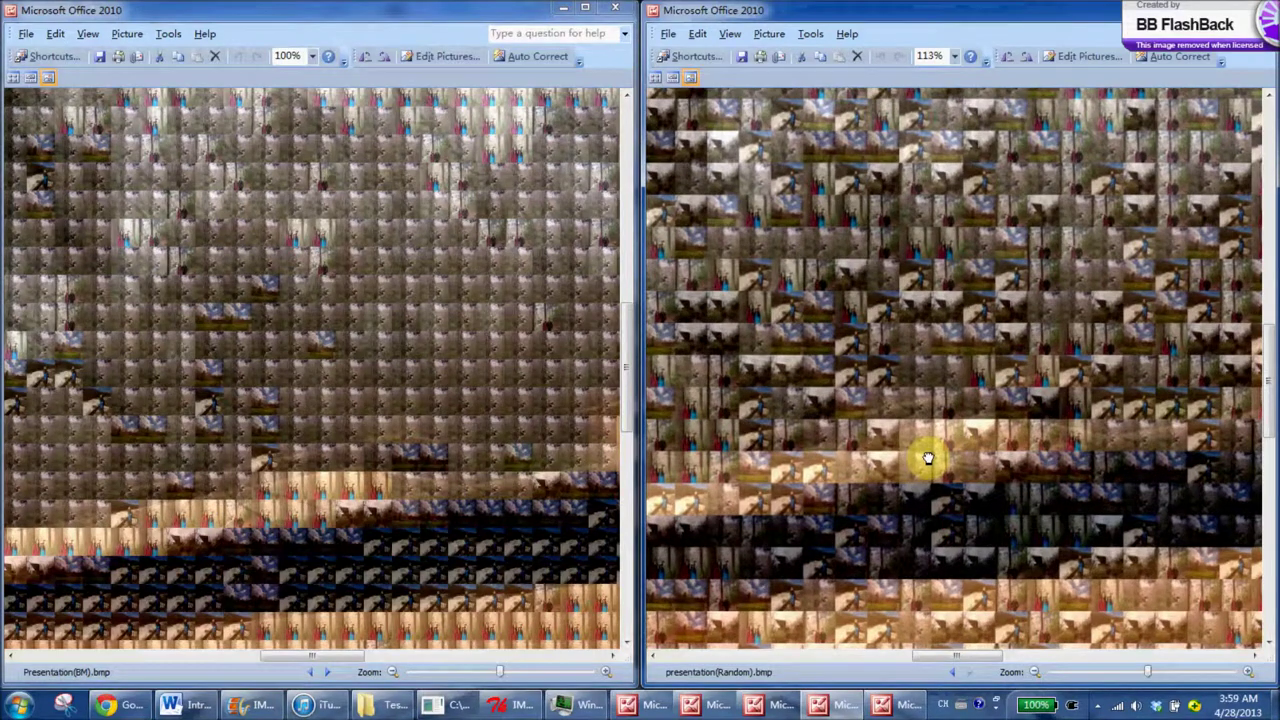
pyautogui.moveTo(928, 458); pyautogui.dragTo(926, 442)
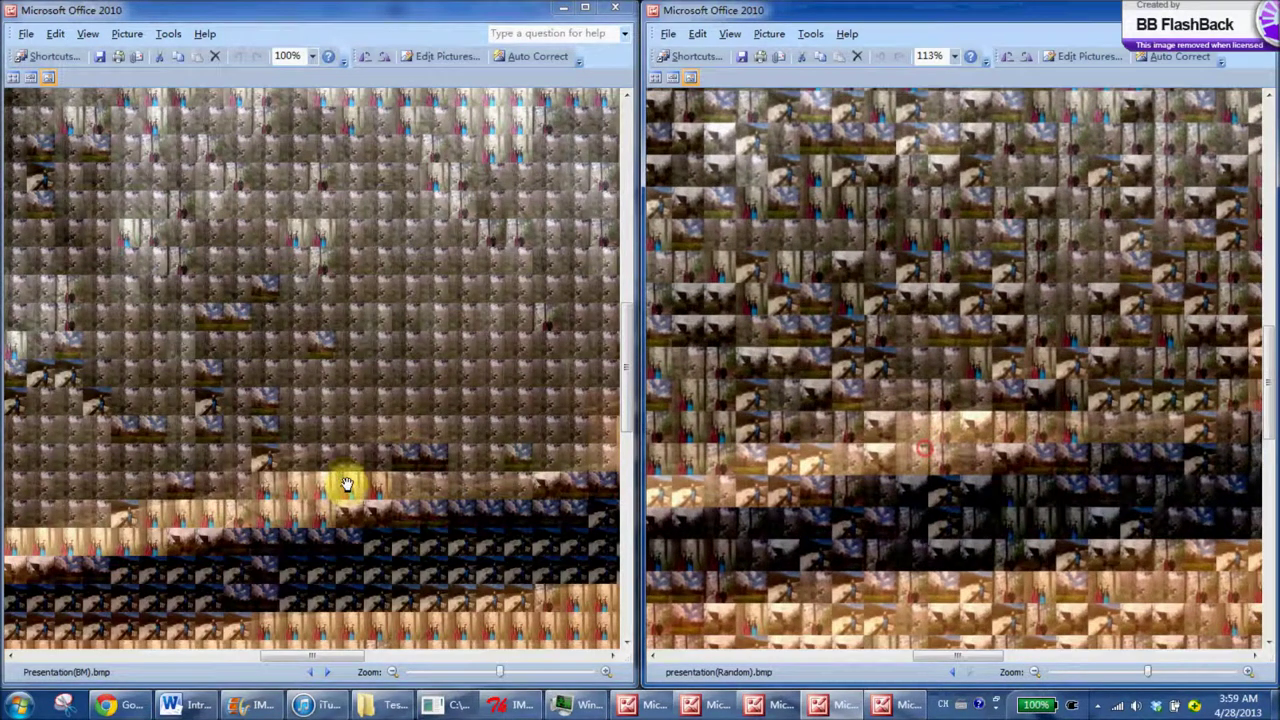
pyautogui.moveTo(343, 486); pyautogui.dragTo(349, 466)
# Step: Zoom the BM mosaic to 141%, inspect the random mosaic further, then zoom both back out
pyautogui.moveTo(495, 665); pyautogui.dragTo(512, 668)
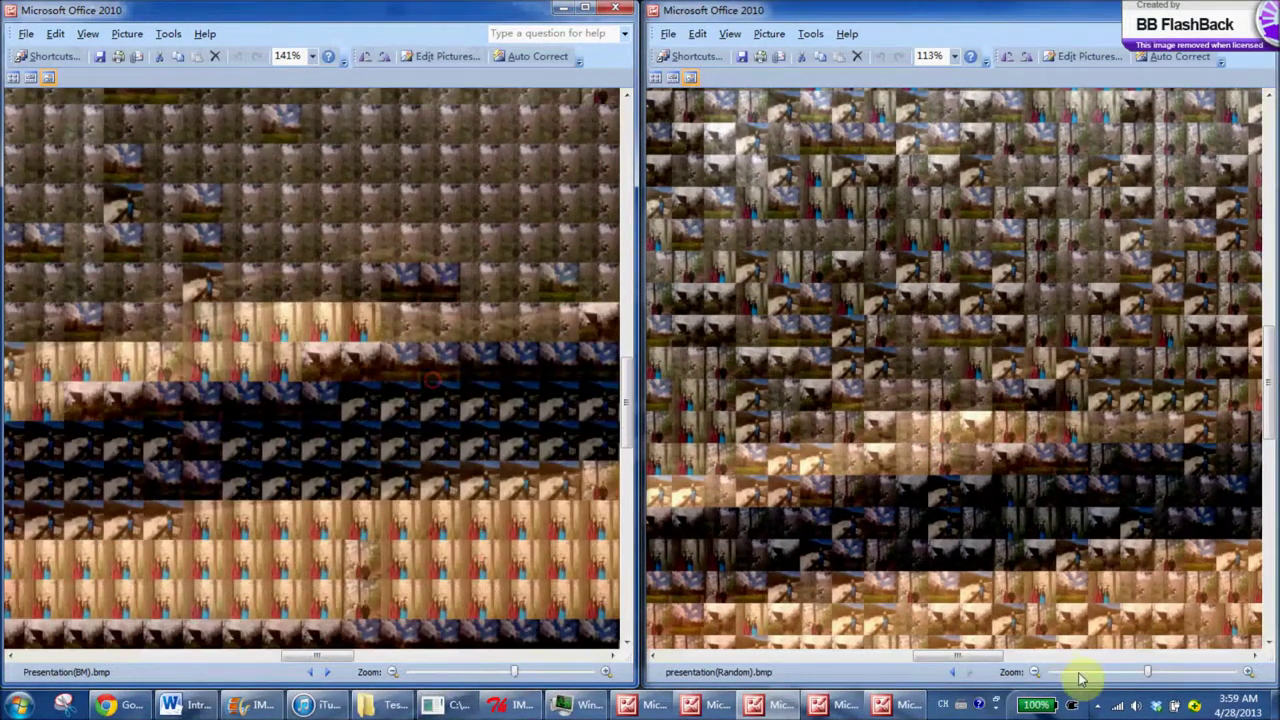
pyautogui.moveTo(1147, 672); pyautogui.dragTo(1156, 672)
pyautogui.moveTo(1056, 525); pyautogui.dragTo(989, 400)
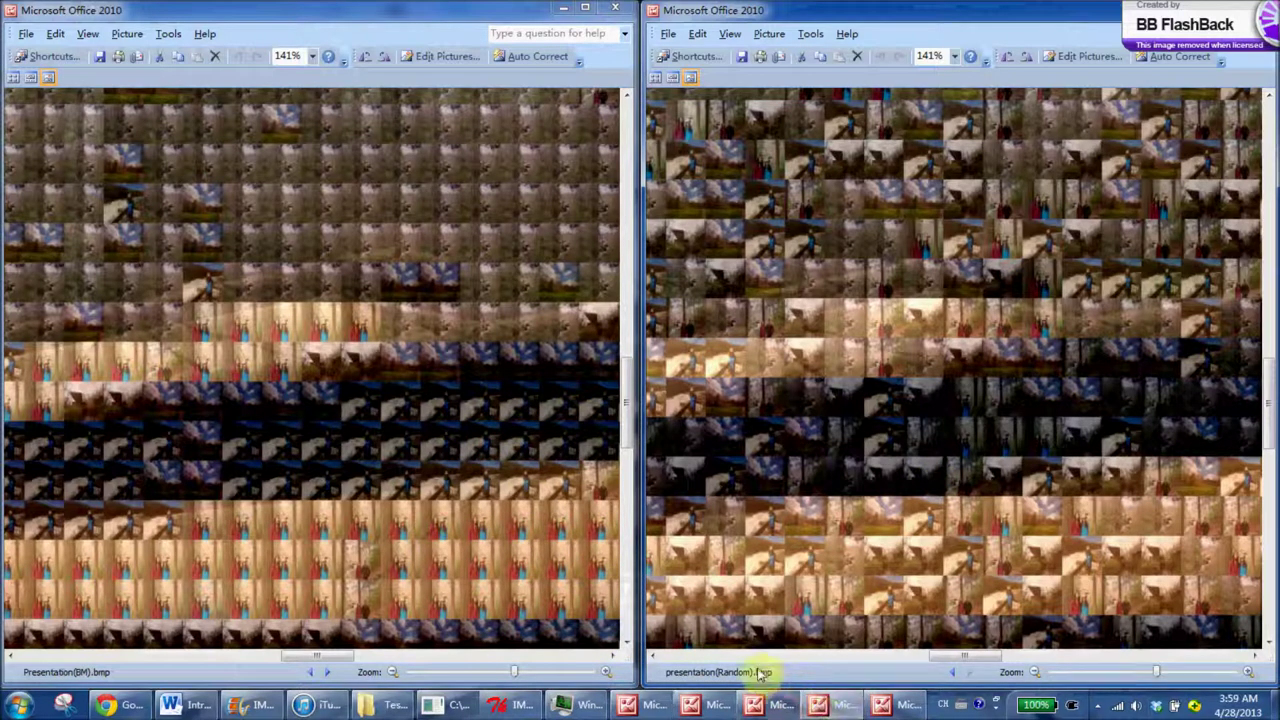
pyautogui.moveTo(514, 677); pyautogui.dragTo(429, 671)
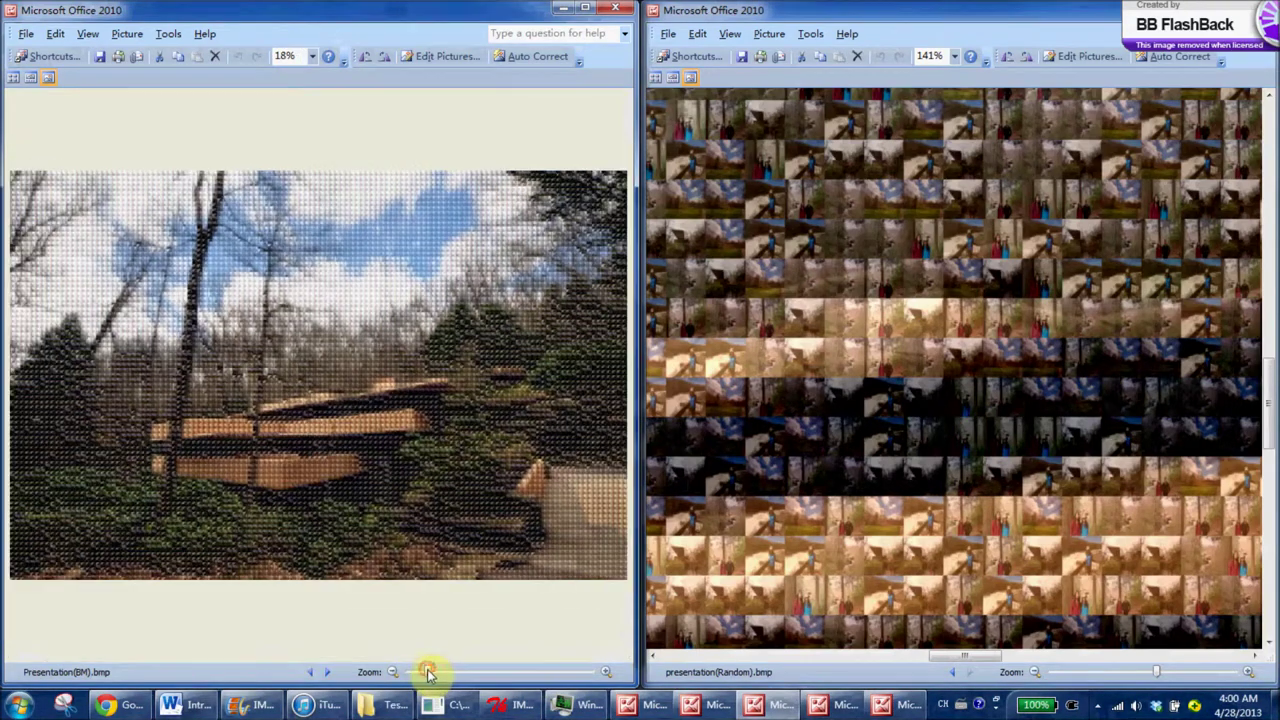
pyautogui.moveTo(1156, 674); pyautogui.dragTo(1062, 680)
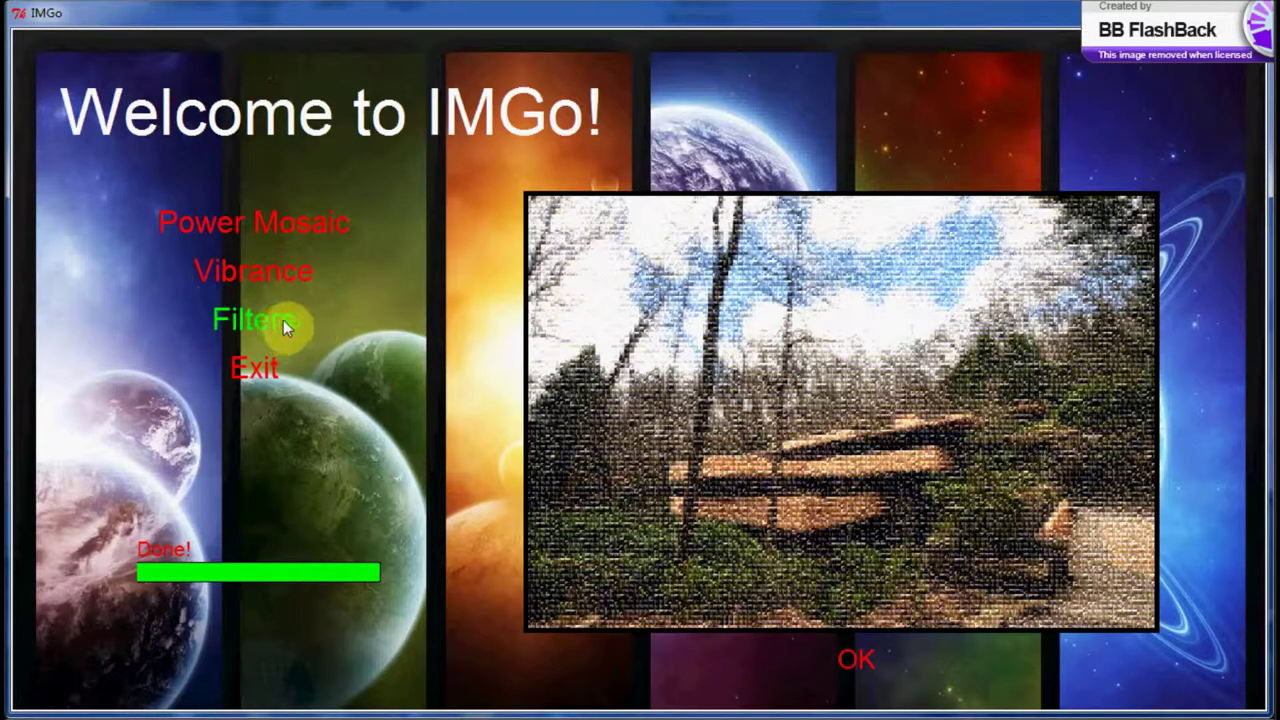
# Step: Load TargetH.JPG into the Vibrance tool
pyautogui.click(285, 270)
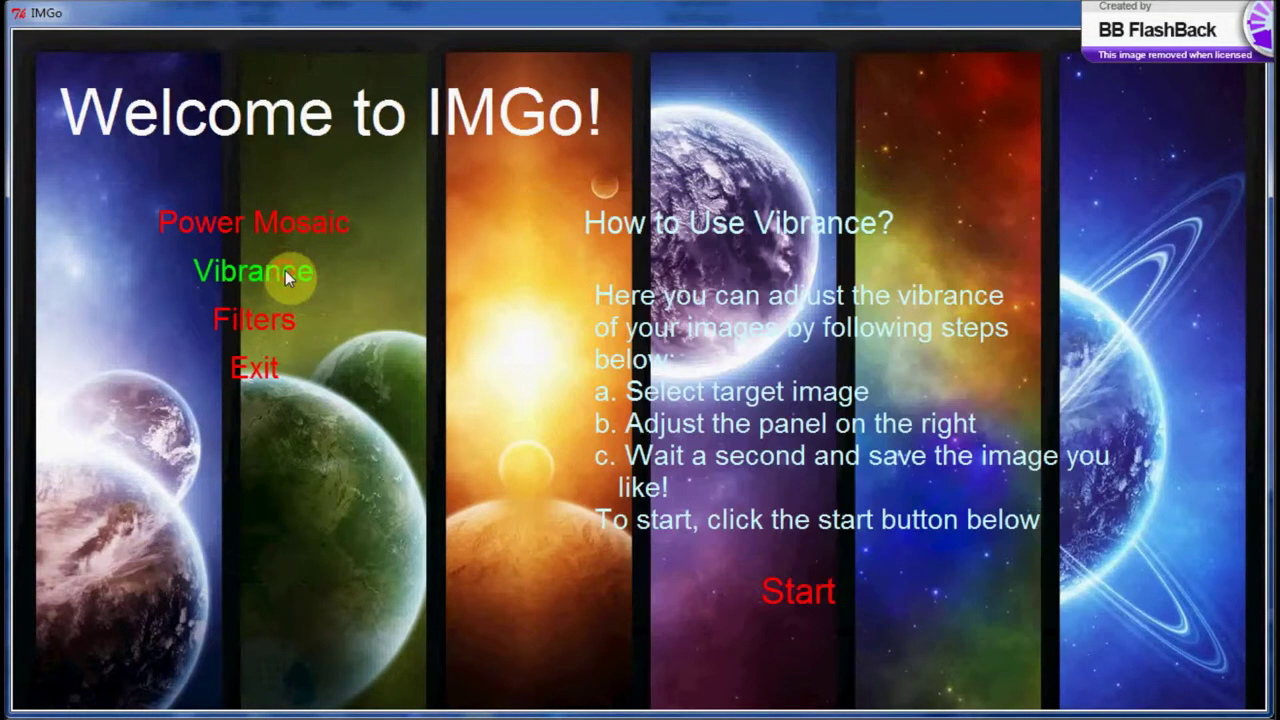
pyautogui.click(806, 597)
pyautogui.moveTo(490, 18); pyautogui.dragTo(493, 60)
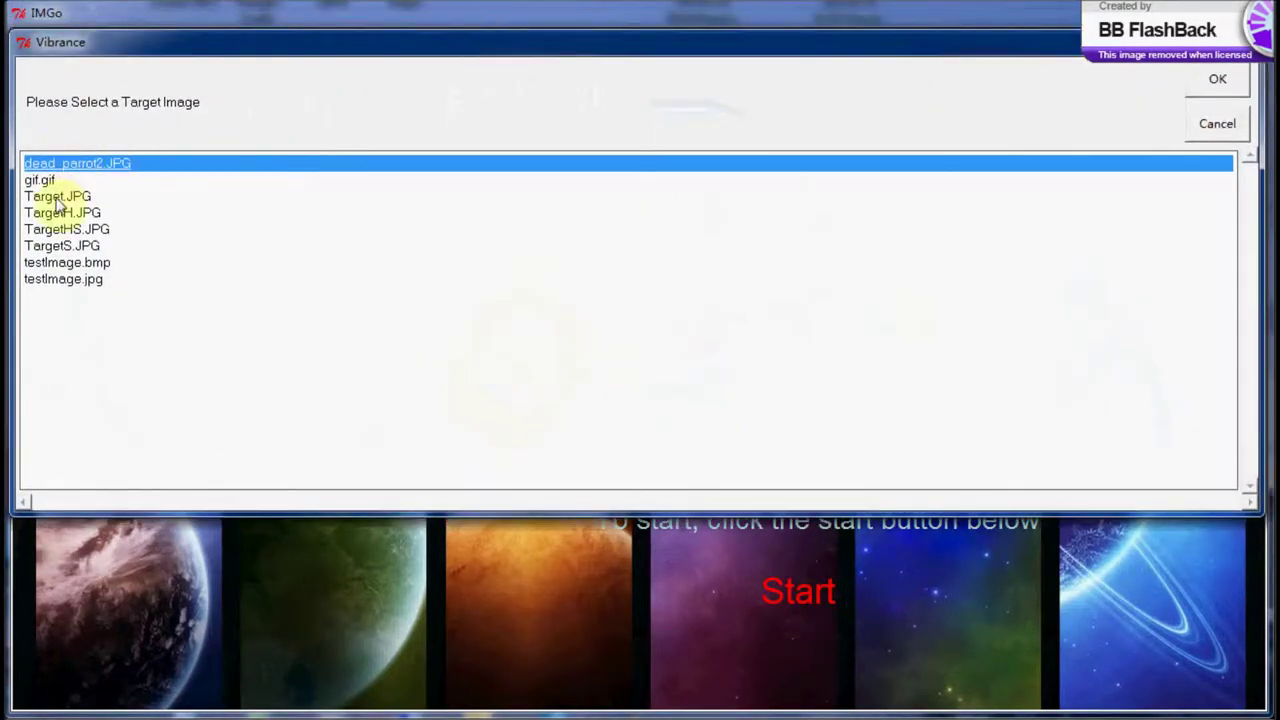
pyautogui.doubleClick(65, 203)
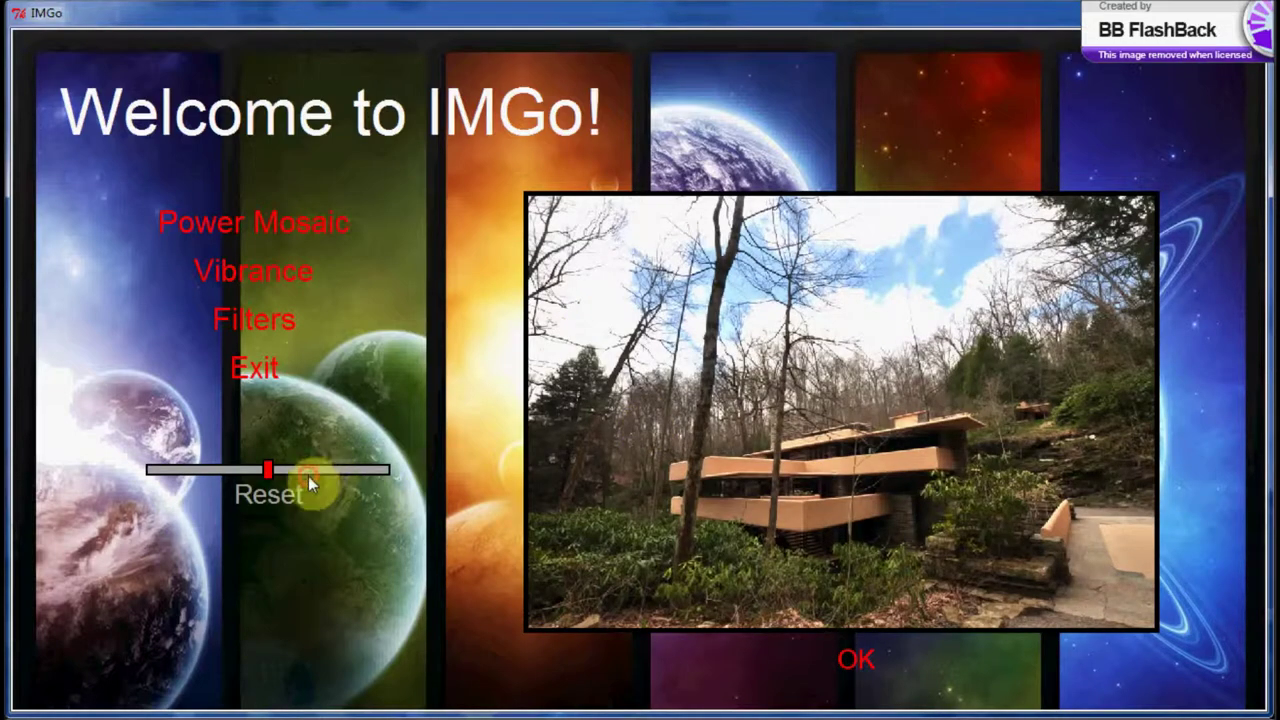
# Step: Try higher vibrance on the photo, then reset it to its original colours
pyautogui.click(350, 470)
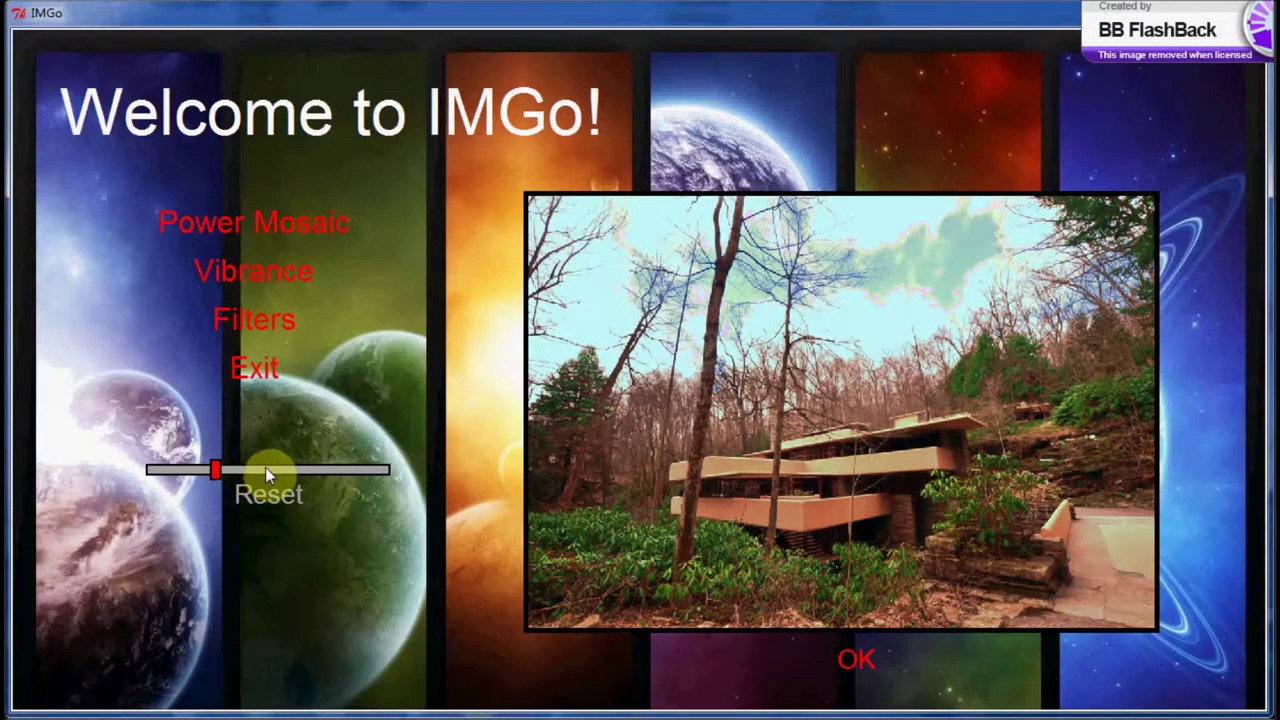
pyautogui.click(265, 468)
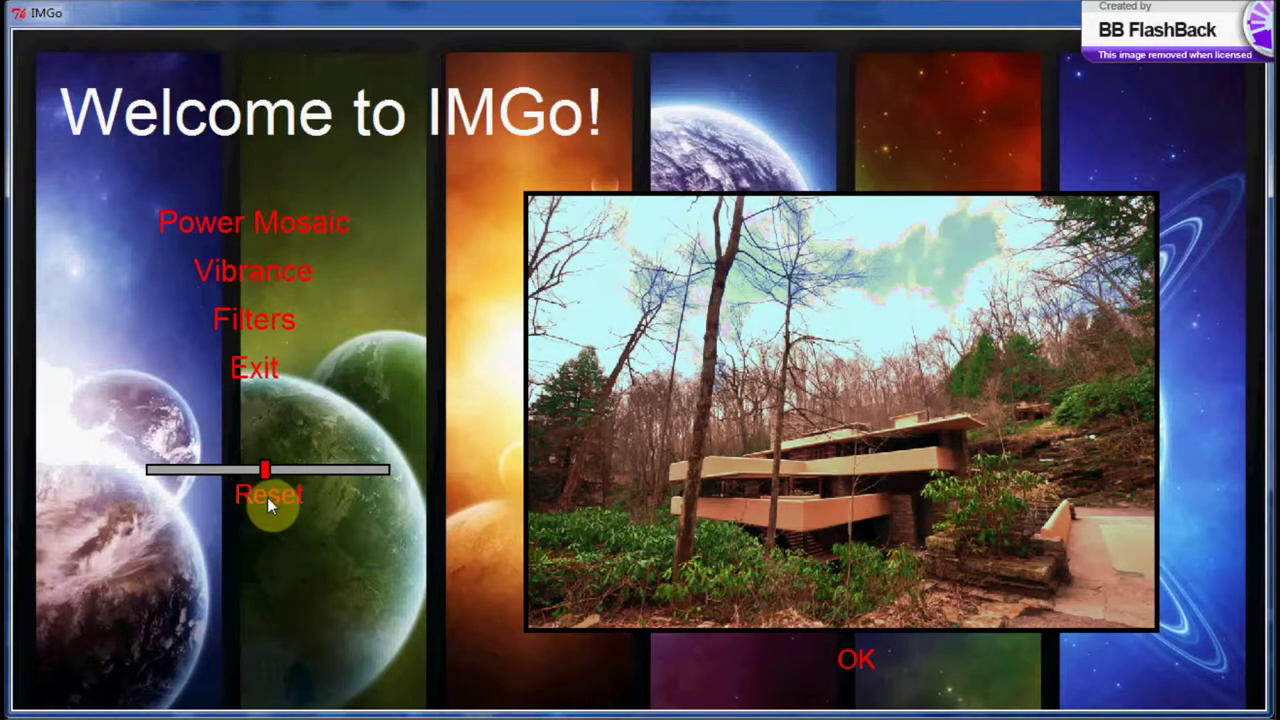
pyautogui.click(267, 497)
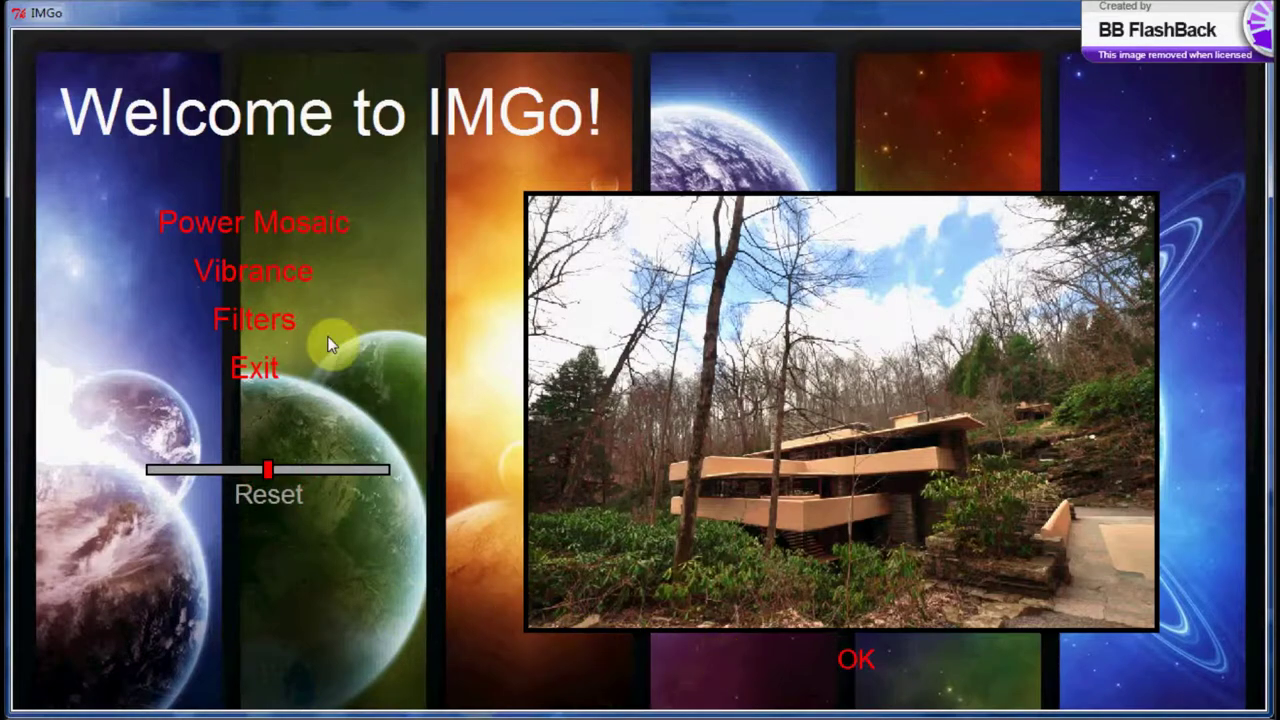
pyautogui.click(252, 322)
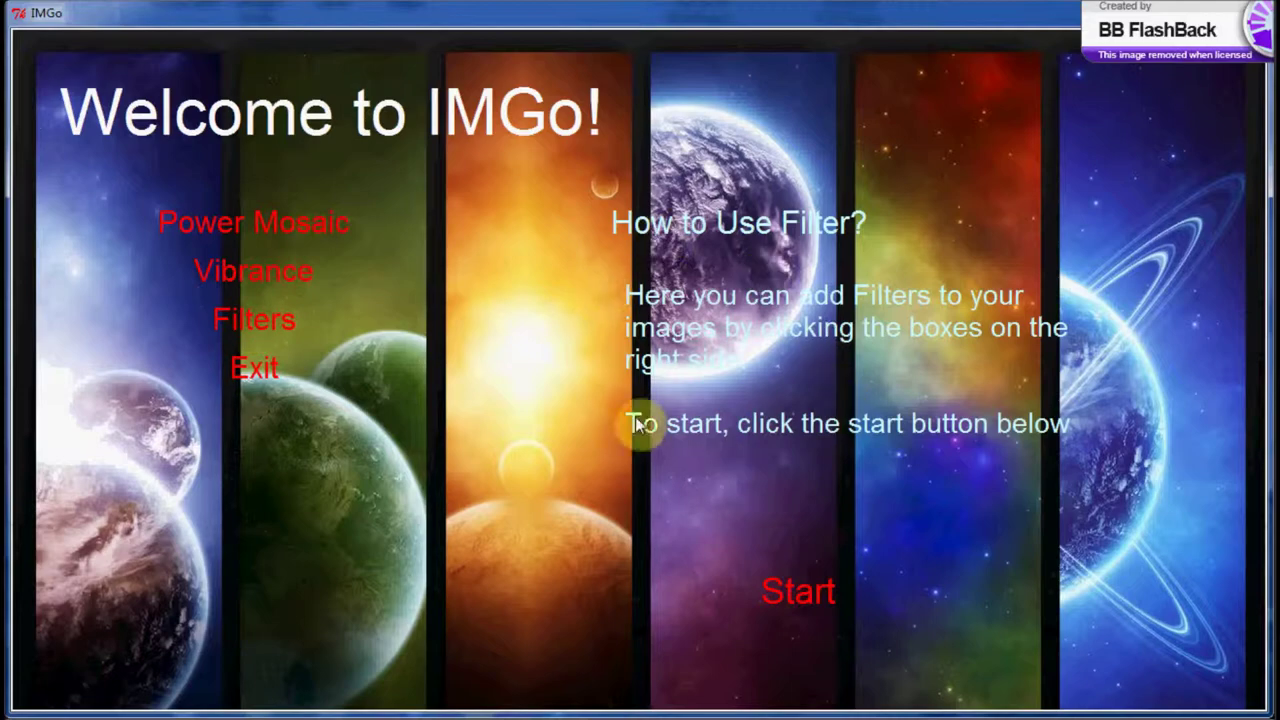
# Step: Apply Warm, Green and Violet filters to TargetH.JPG and review the result, tmpq46ipp.BMP
pyautogui.click(800, 596)
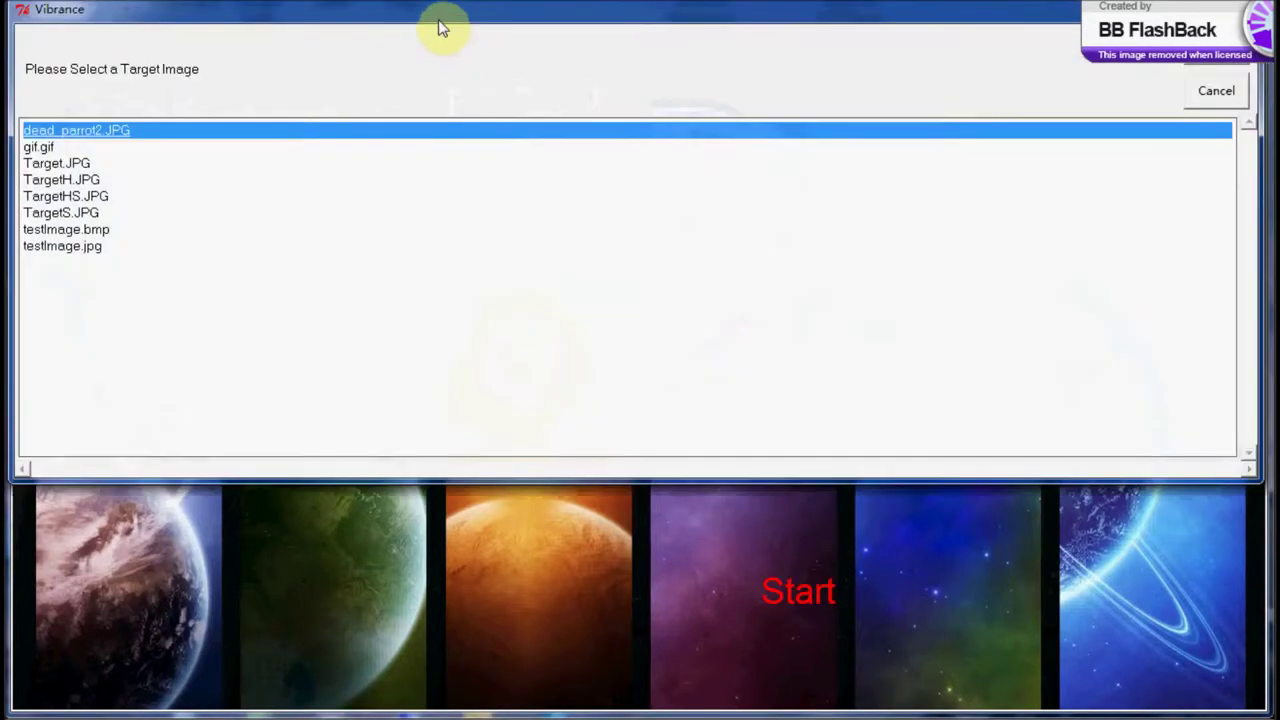
pyautogui.doubleClick(86, 208)
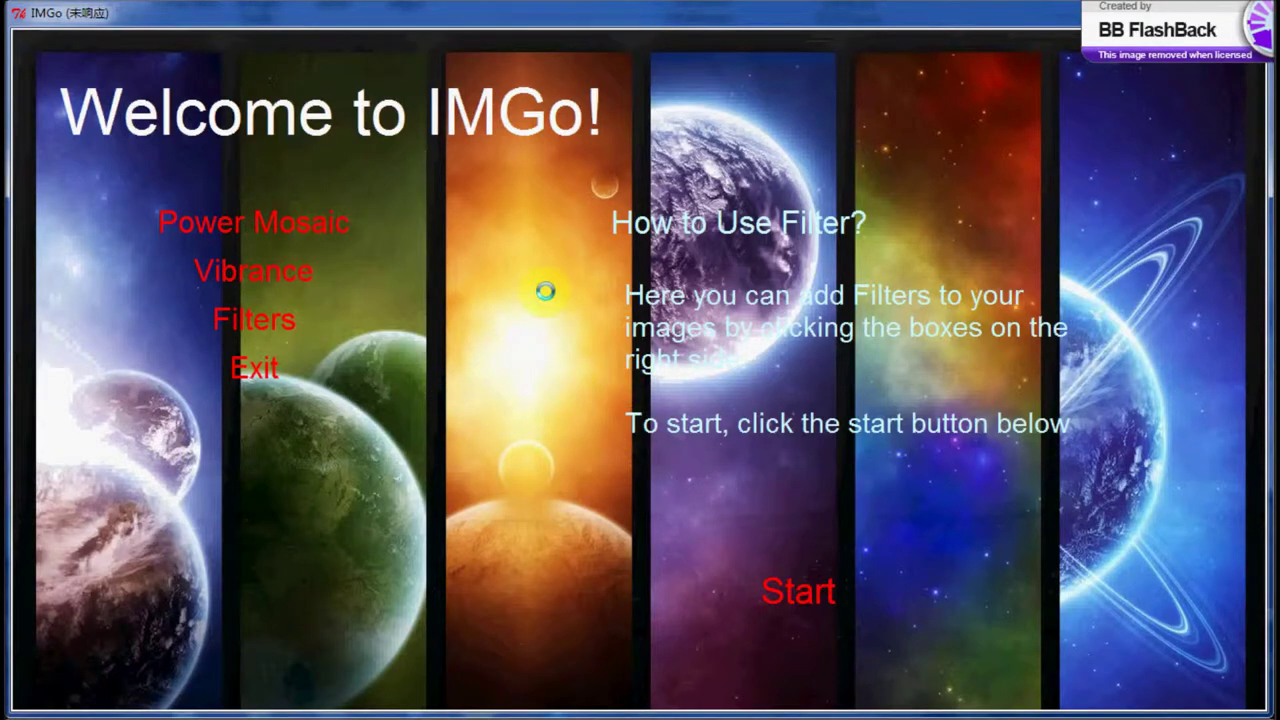
pyautogui.click(185, 476)
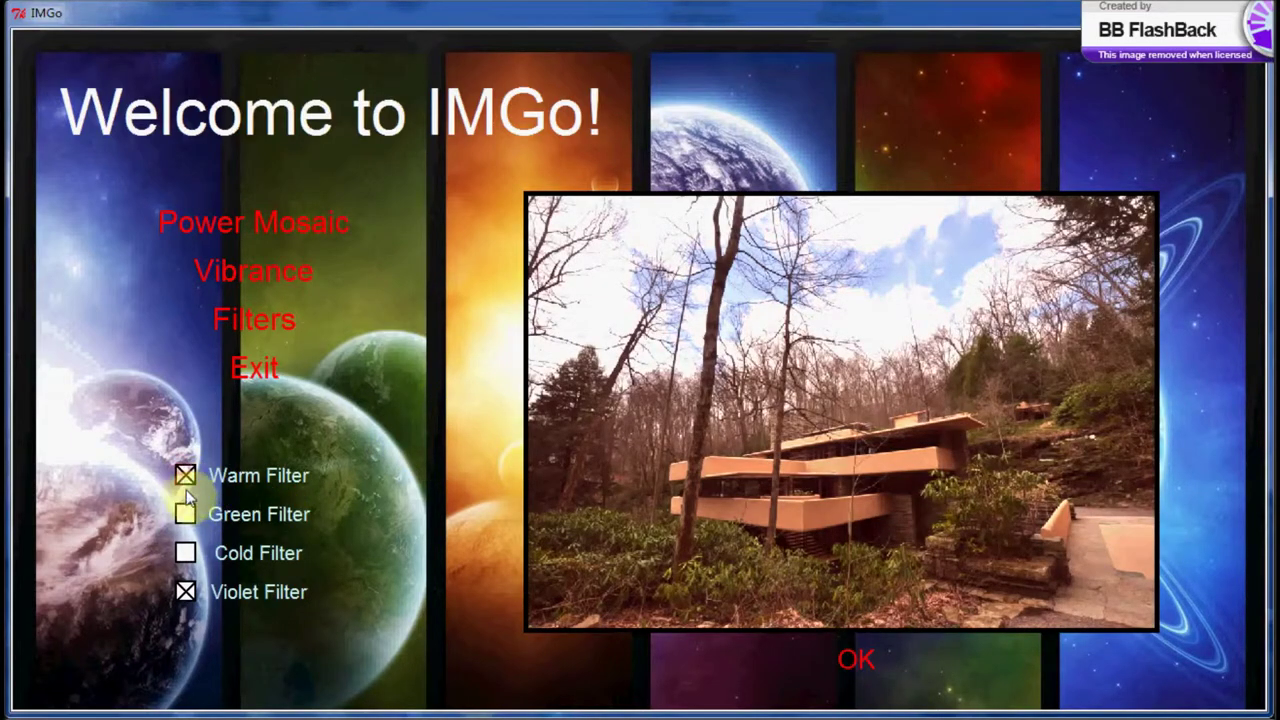
pyautogui.click(185, 514)
pyautogui.click(186, 592)
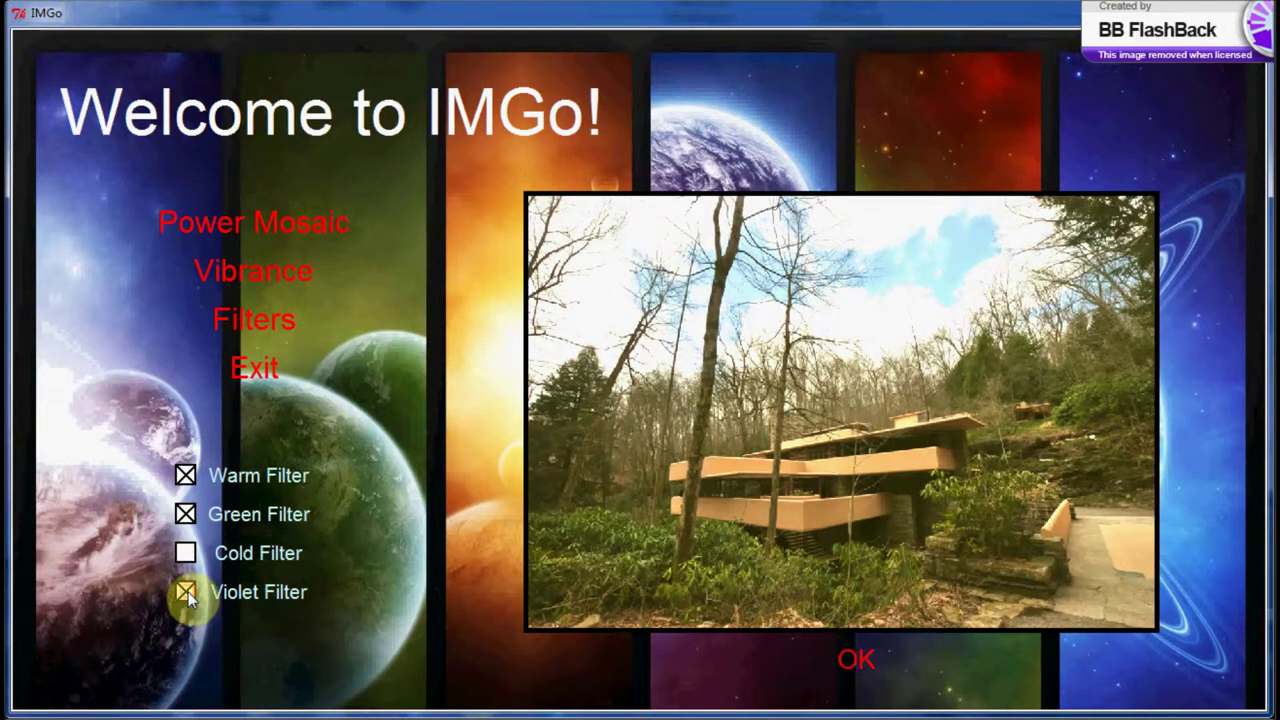
pyautogui.click(186, 592)
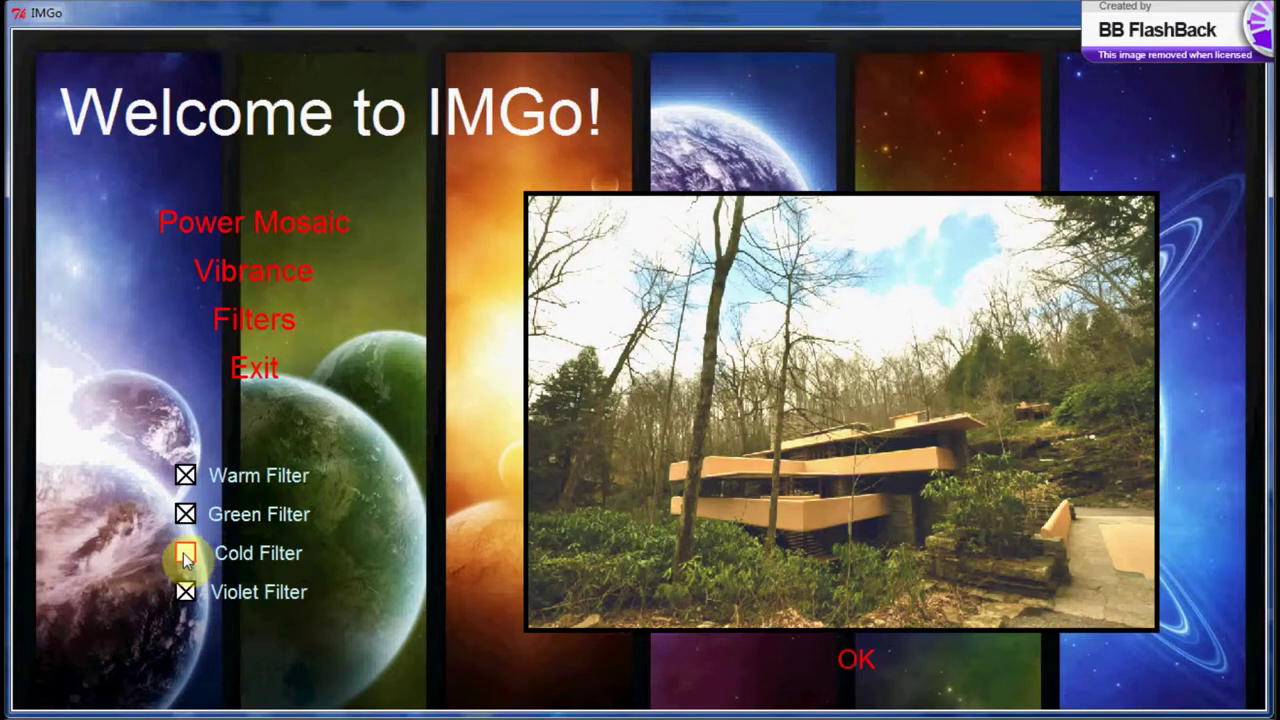
pyautogui.click(852, 664)
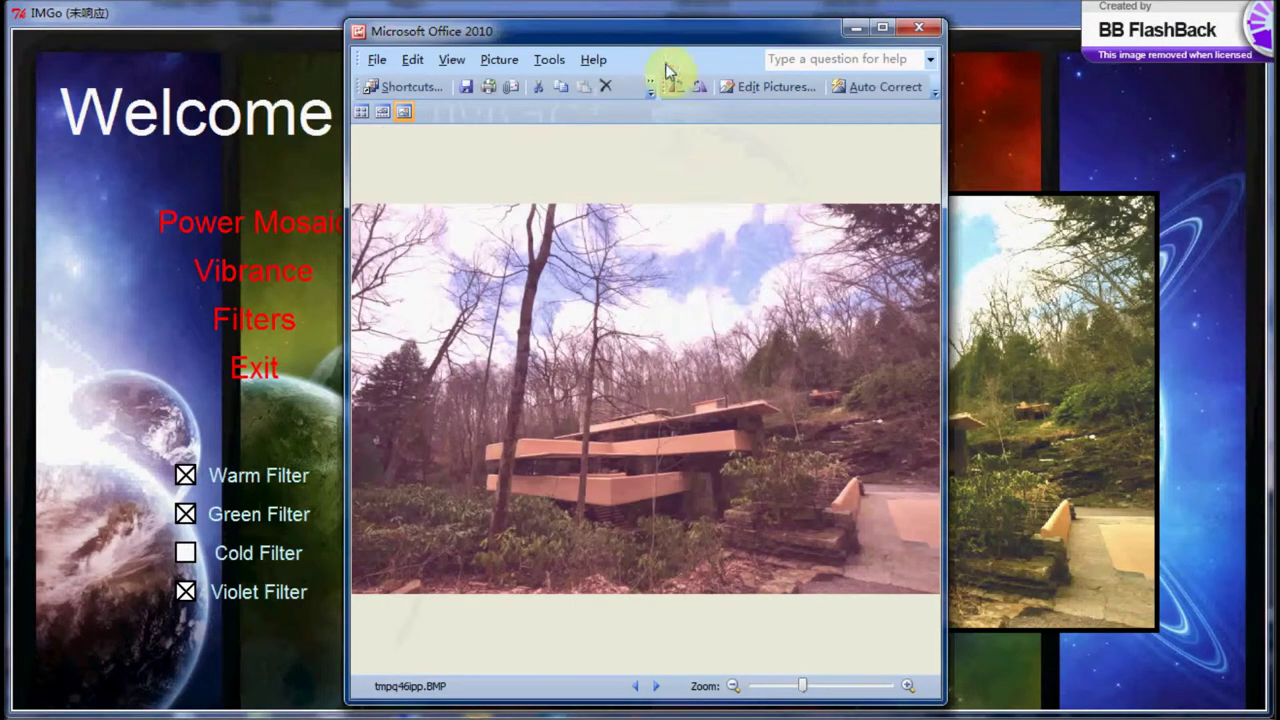
pyautogui.click(920, 28)
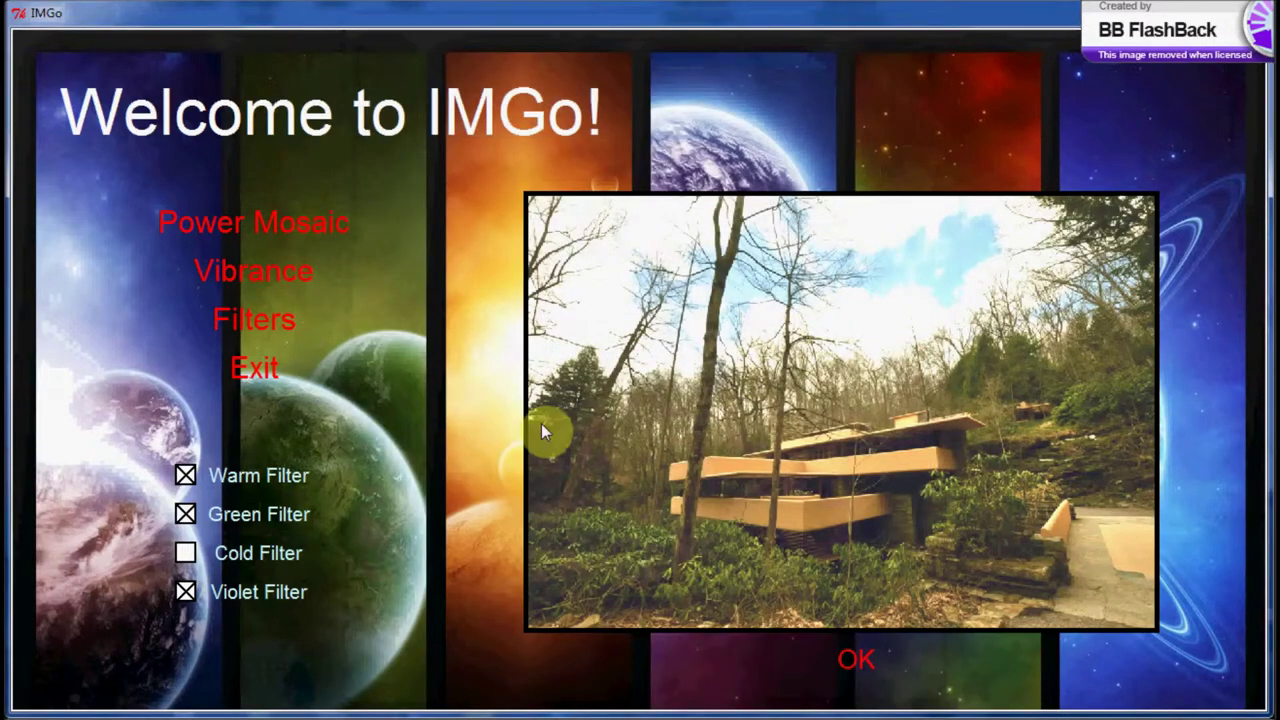